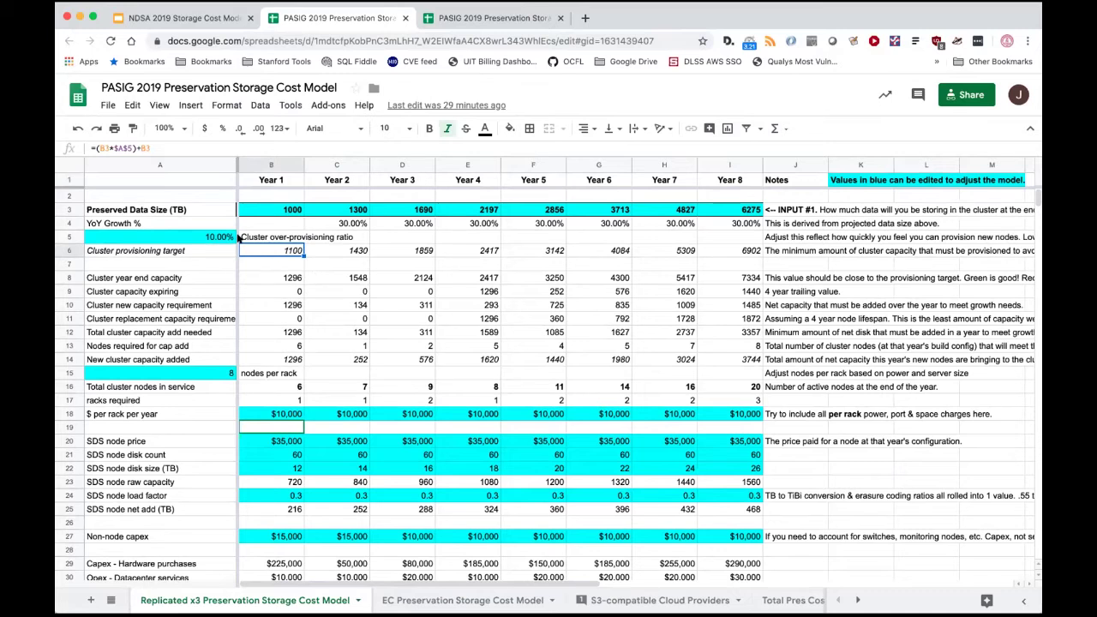
Inspect the cluster over-provisioning ratio, nodes per rack, and Year 1 total nodes and rack cost inputs
left_click(218, 238)
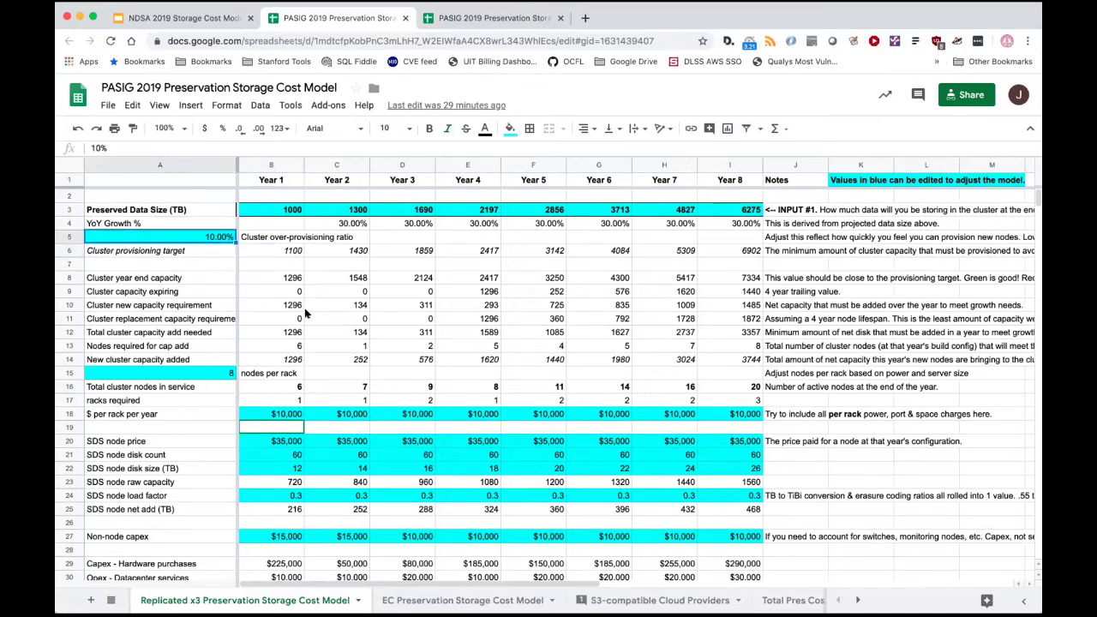
left_click(217, 372)
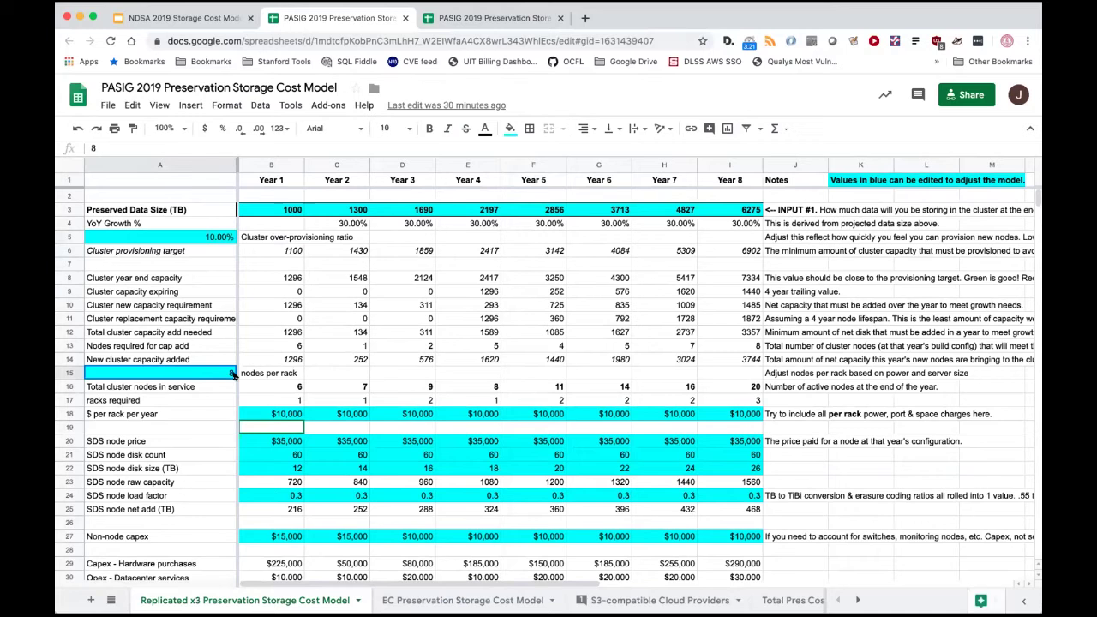
left_click(294, 387)
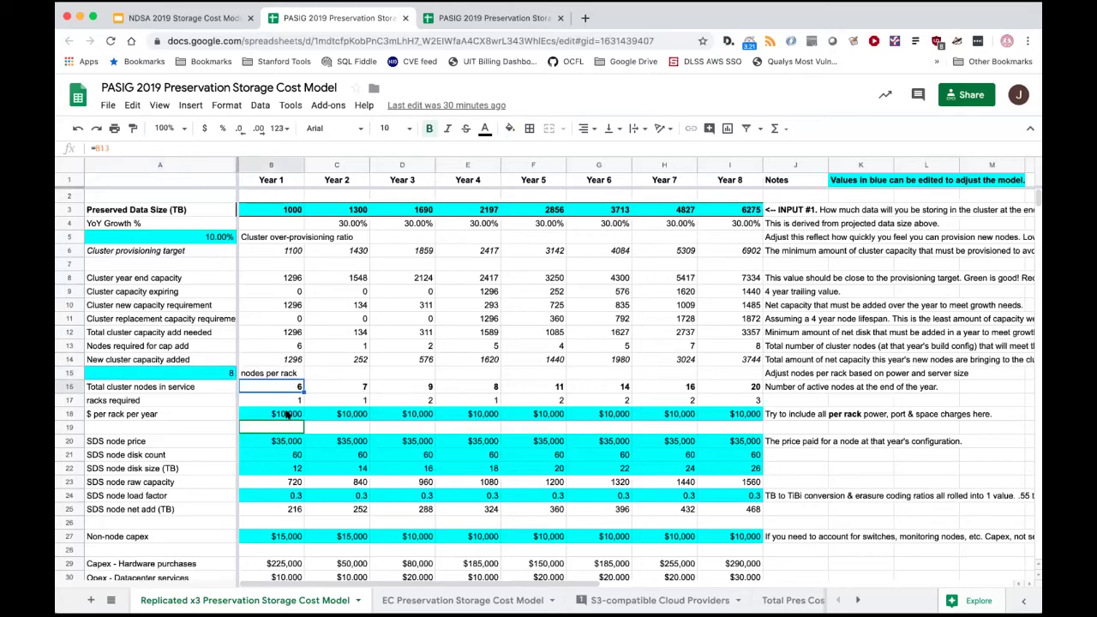
left_click(281, 414)
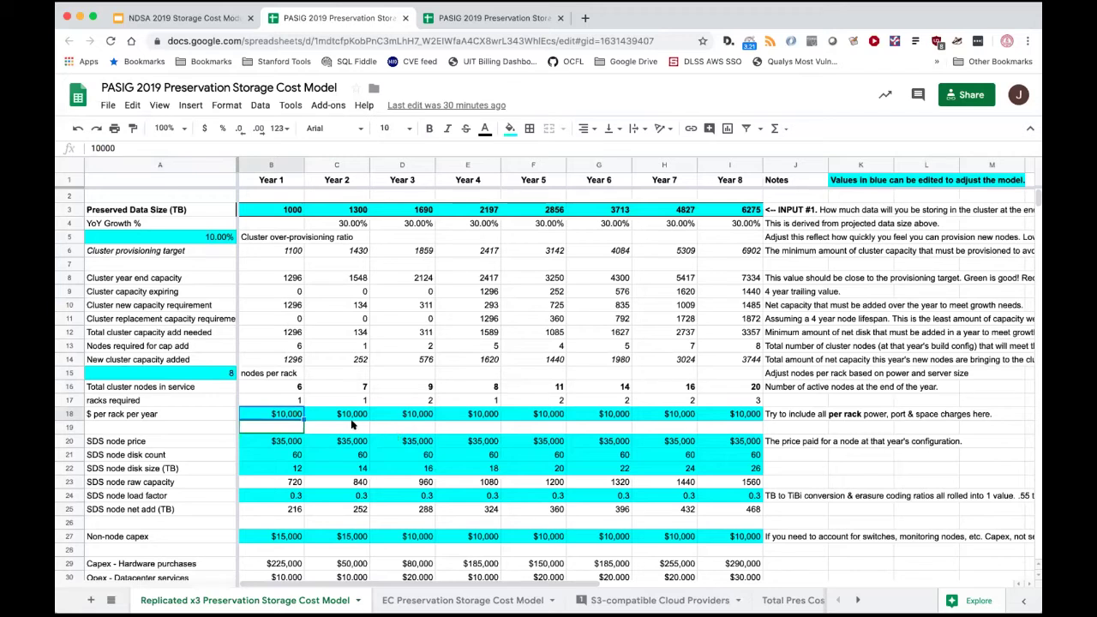
Examine the SDS node price and disk size inputs for Years 1 to 4 and the Year 2 total cluster nodes
left_click(298, 468)
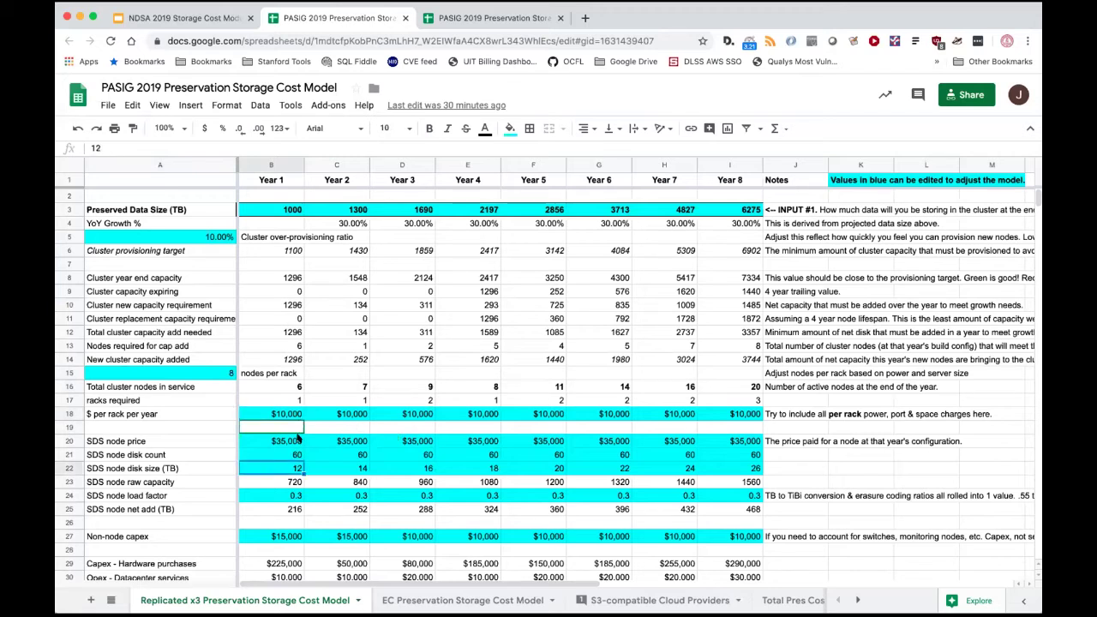
left_click_drag(297, 441, 296, 485)
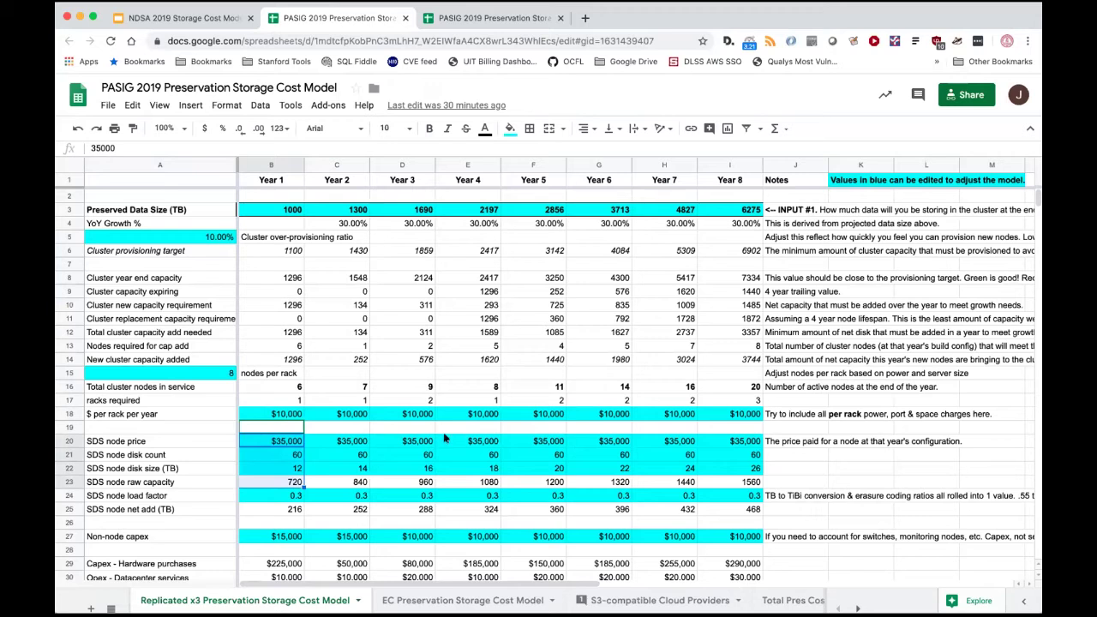
left_click(359, 442)
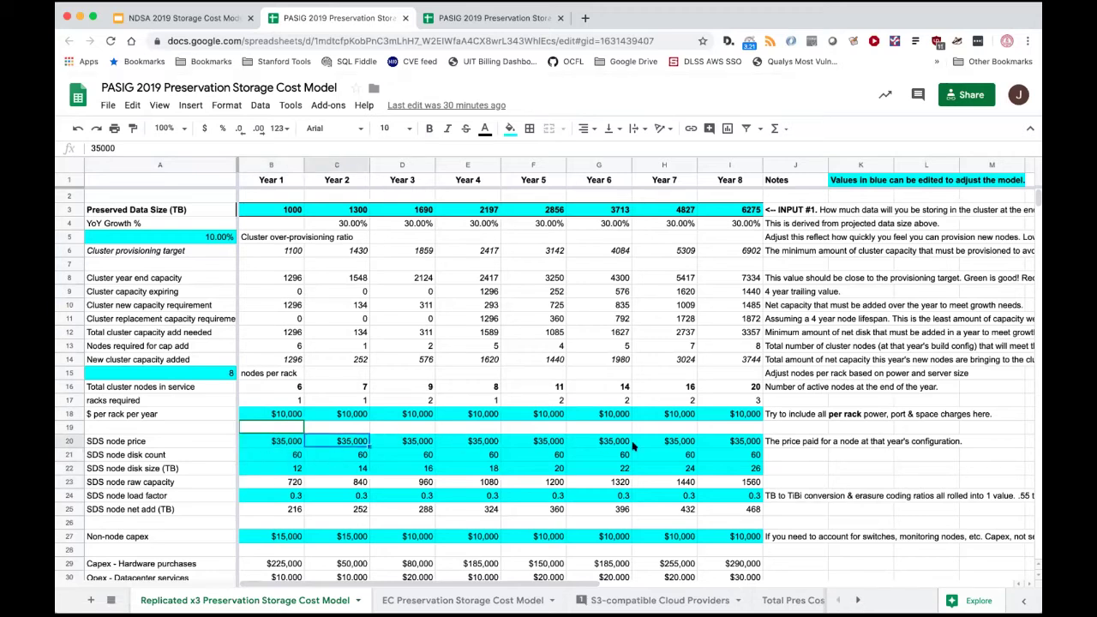
left_click(356, 468)
left_click(413, 468)
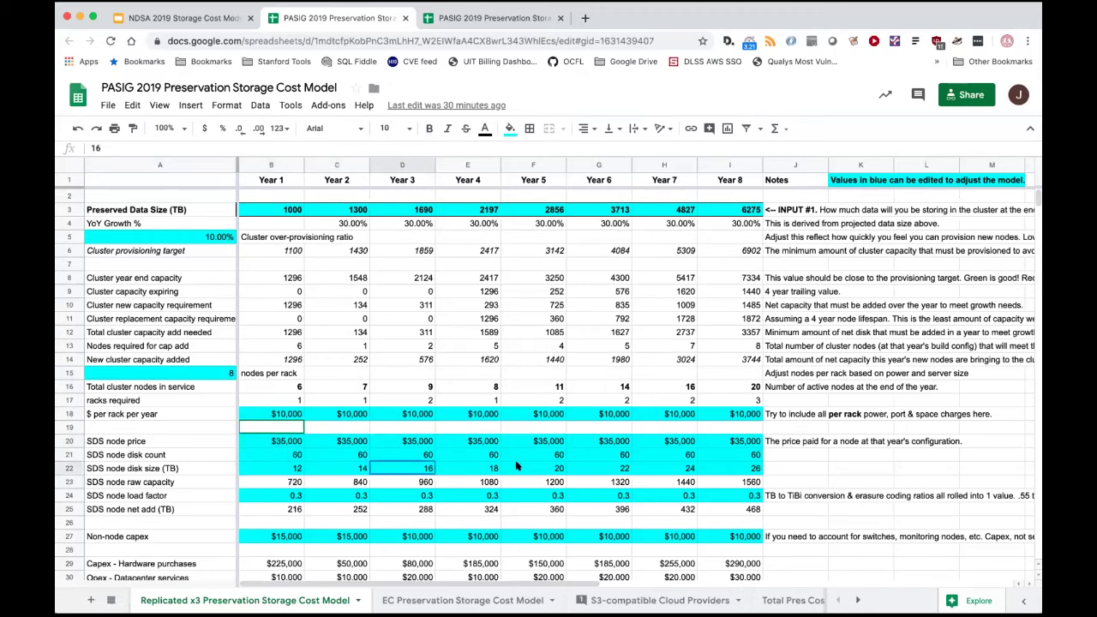
left_click(490, 468)
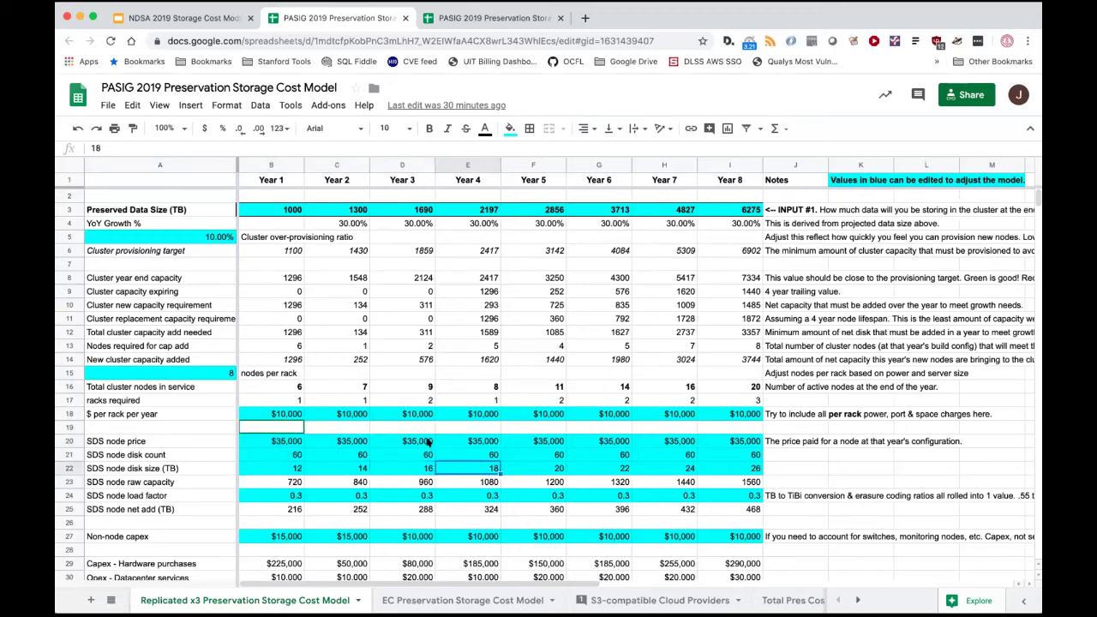
left_click(362, 384)
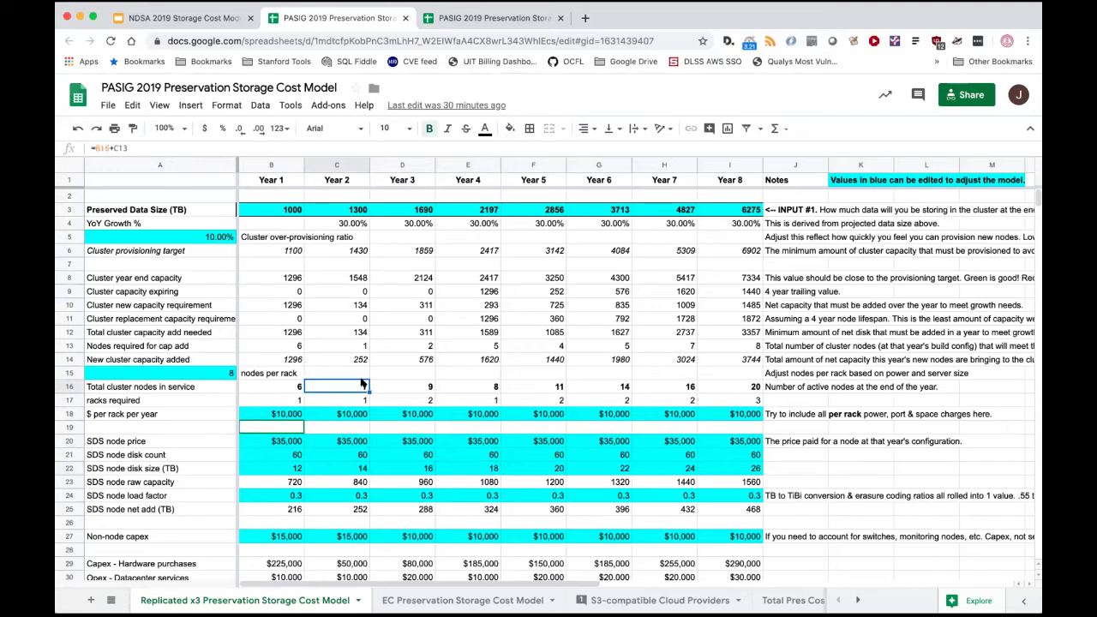
Review the Total Hardware & DC costs with their $/TB/yr rates, and the Software / Licensing section below them
scroll(362, 394, "down", 3)
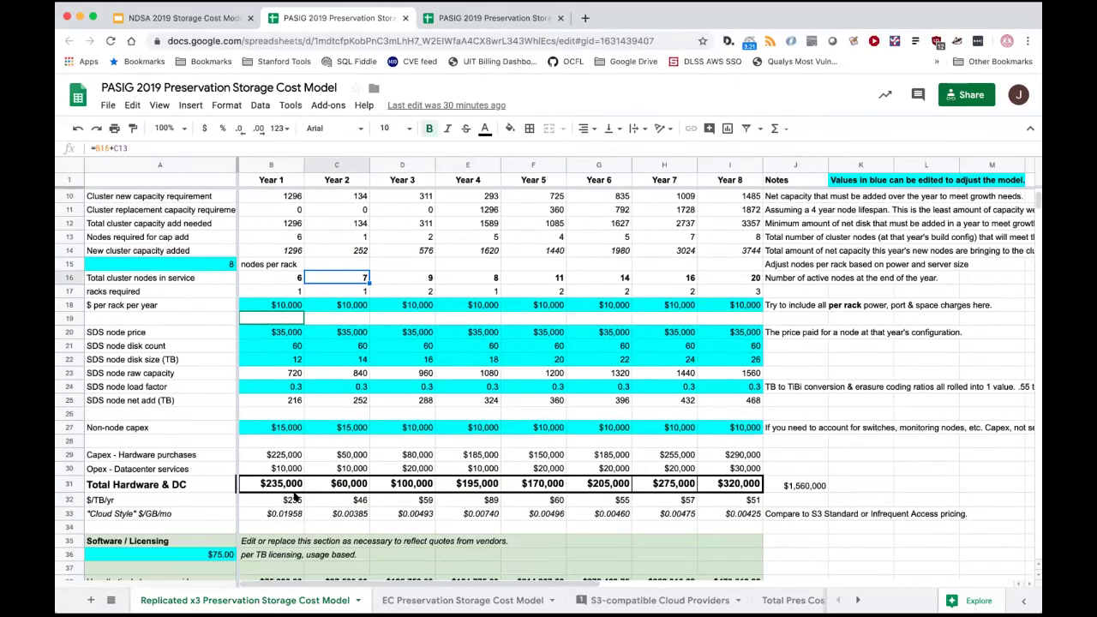
left_click(281, 485)
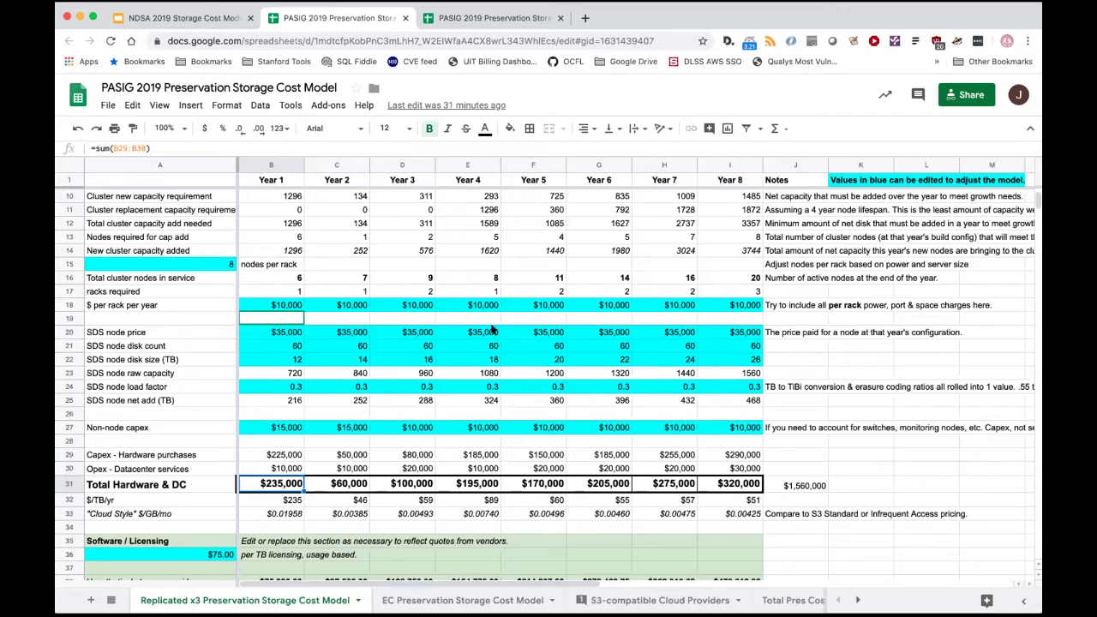
left_click(469, 503)
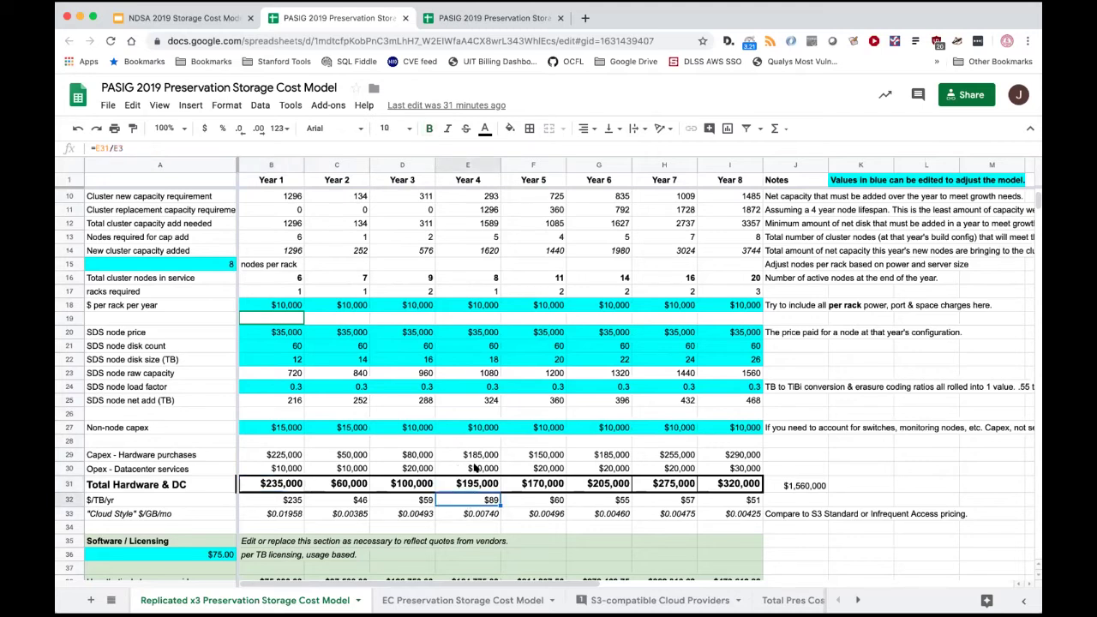
scroll(474, 468, "down", 6)
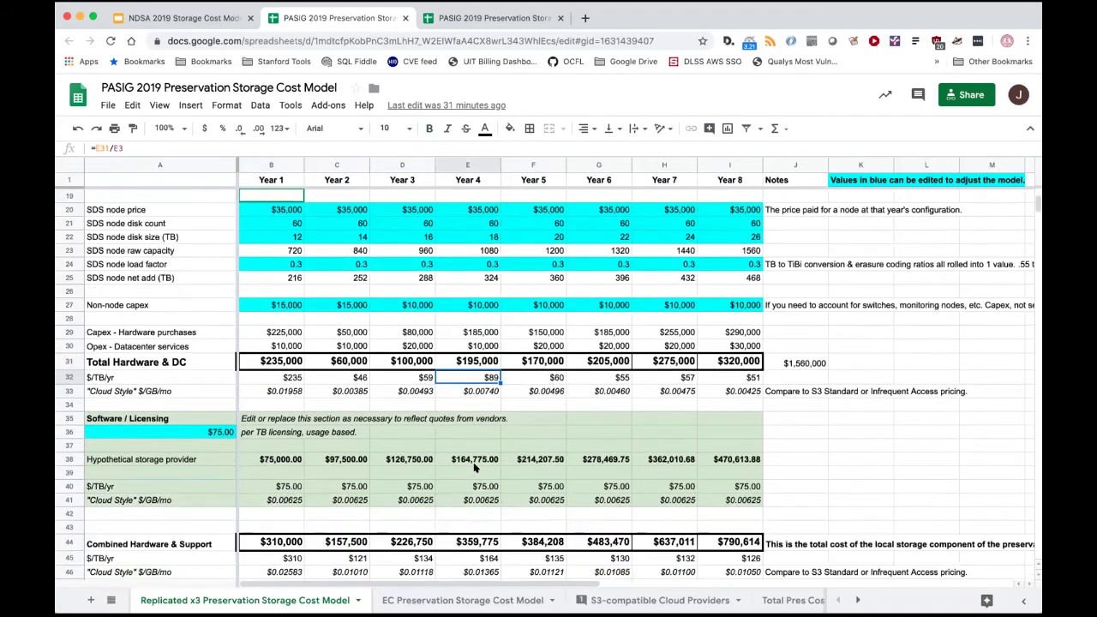
scroll(474, 467, "down", 1)
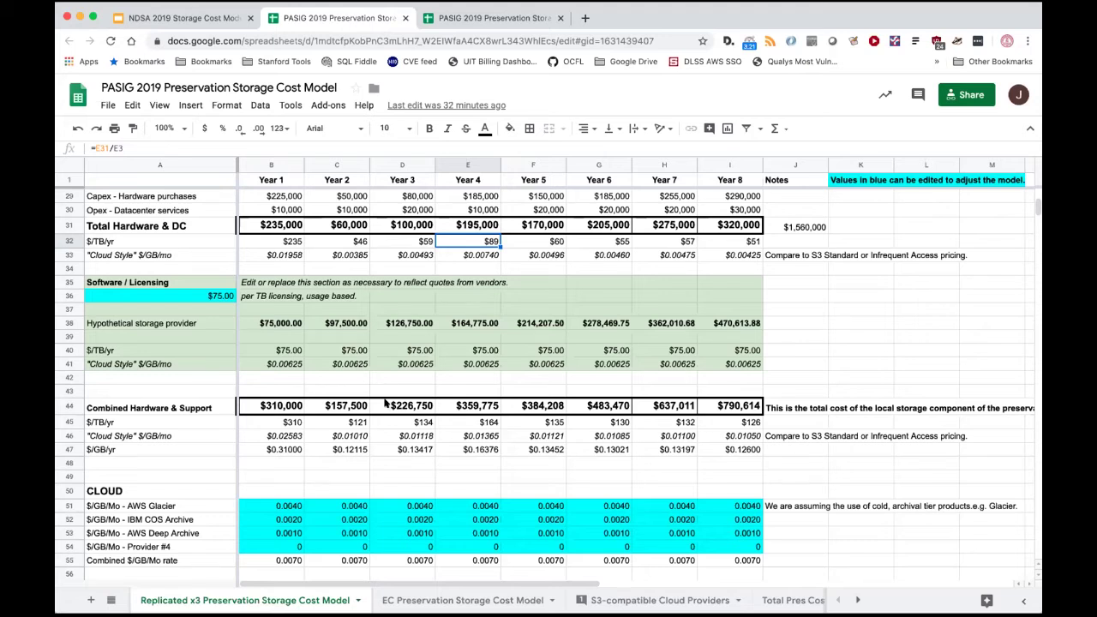
Inspect the Year 1 $/GB/Mo storage rates for AWS Glacier, IBM COS Archive and AWS Deep Archive in the CLOUD section
left_click(371, 463)
scroll(365, 461, "down", 2)
scroll(364, 460, "down", 4)
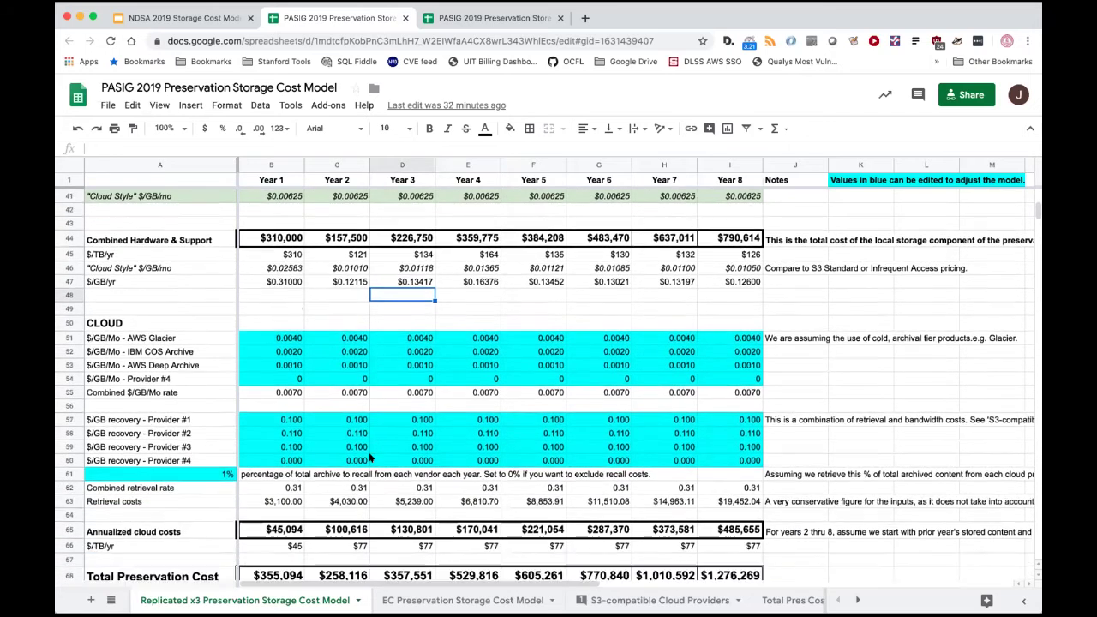
scroll(368, 454, "down", 1)
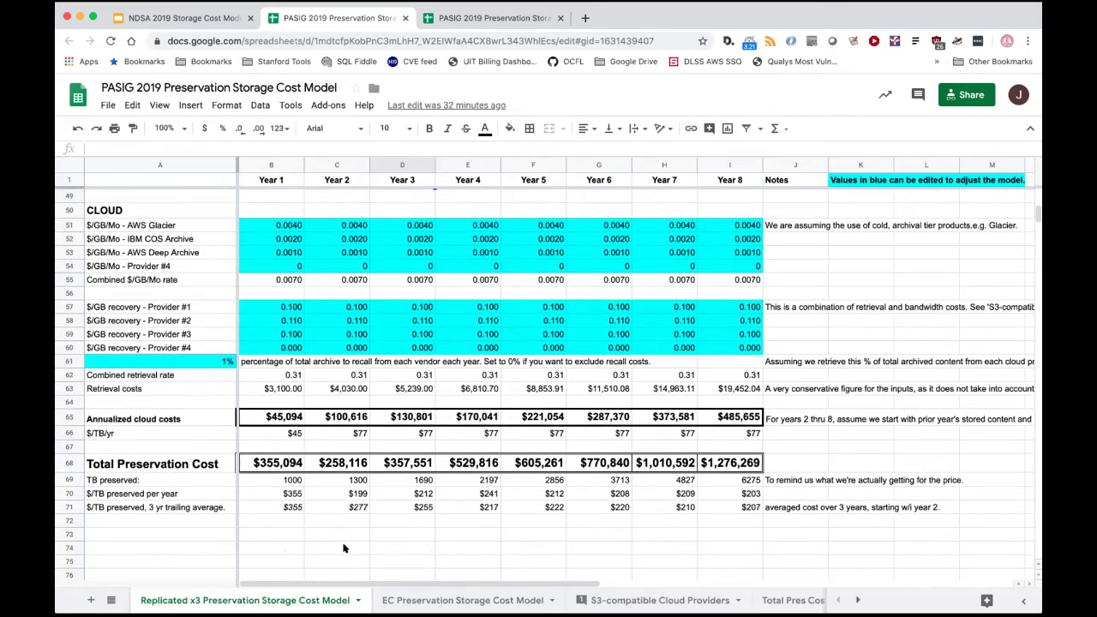
left_click(280, 228)
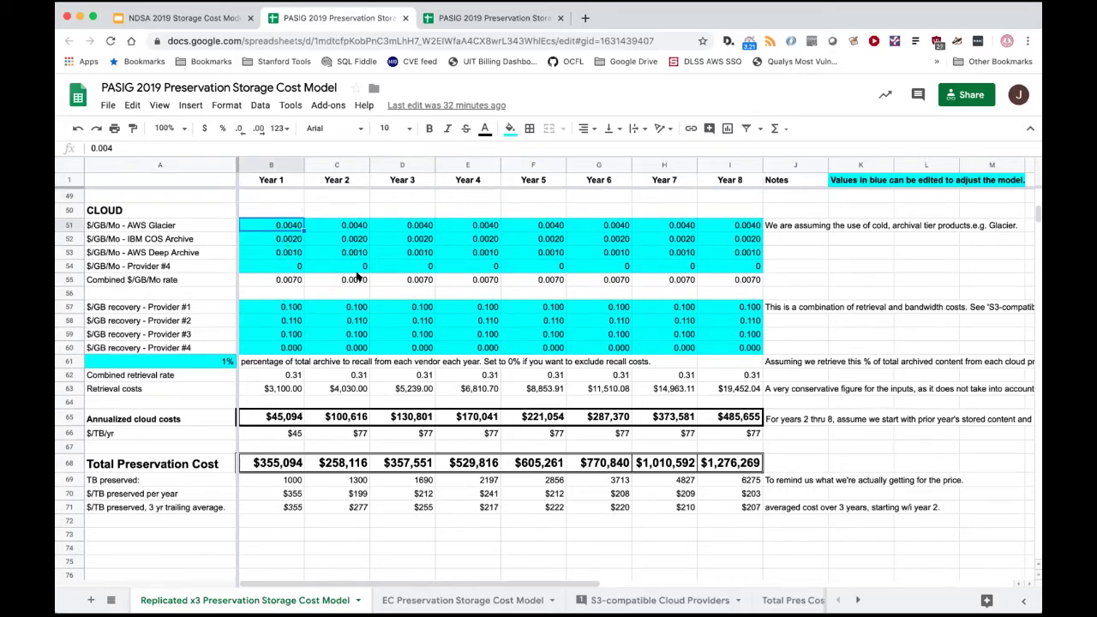
key("Down")
key("Down")
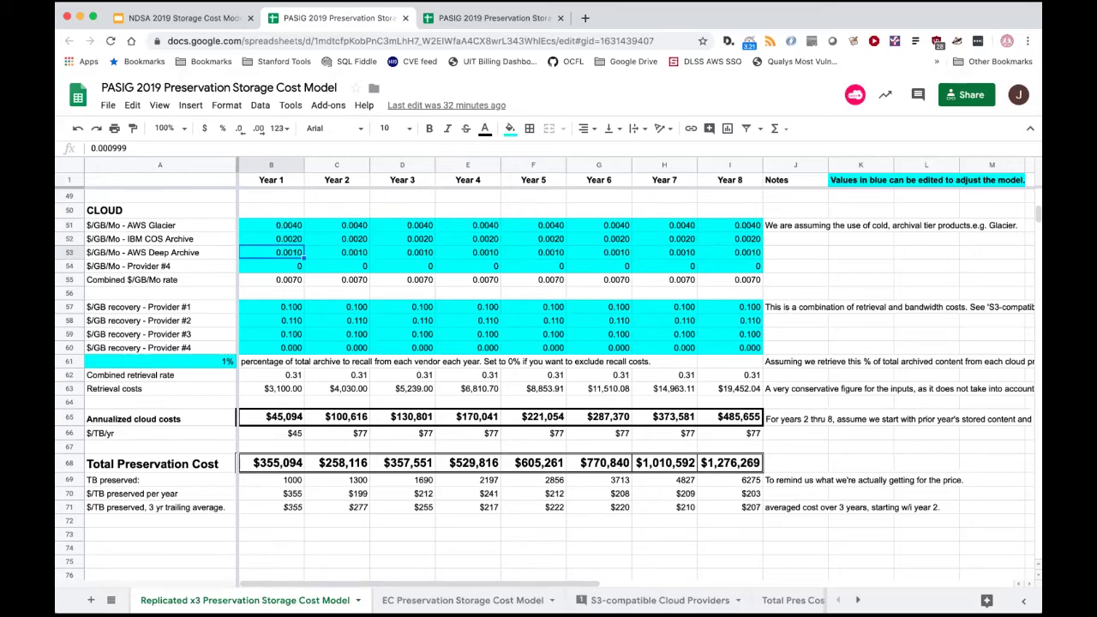
key("Up")
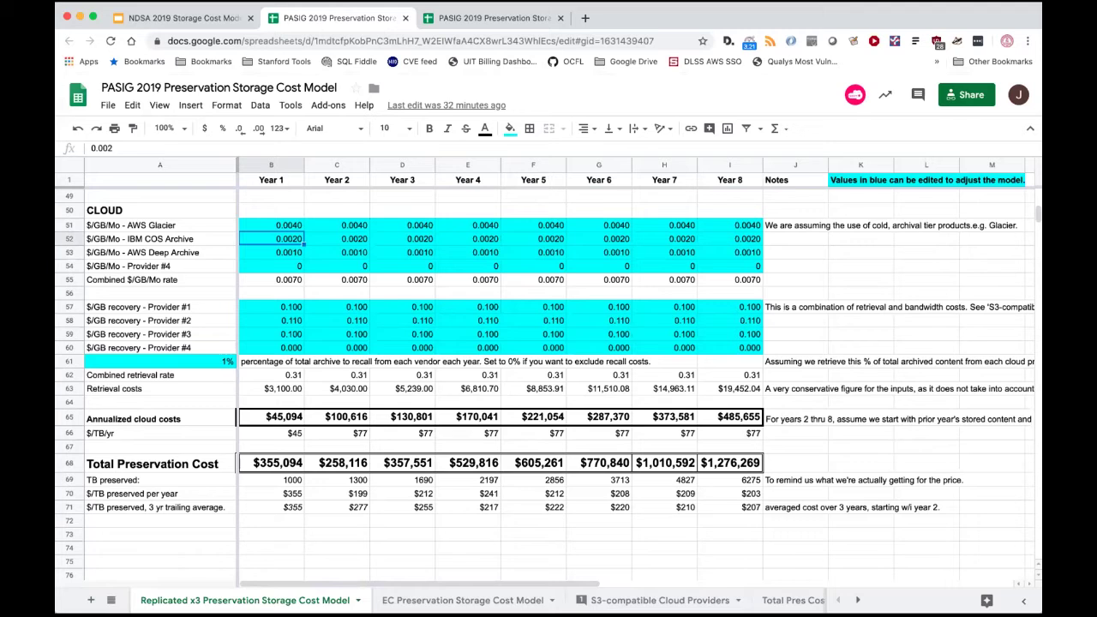
key("Down")
key("Down")
key("Down")
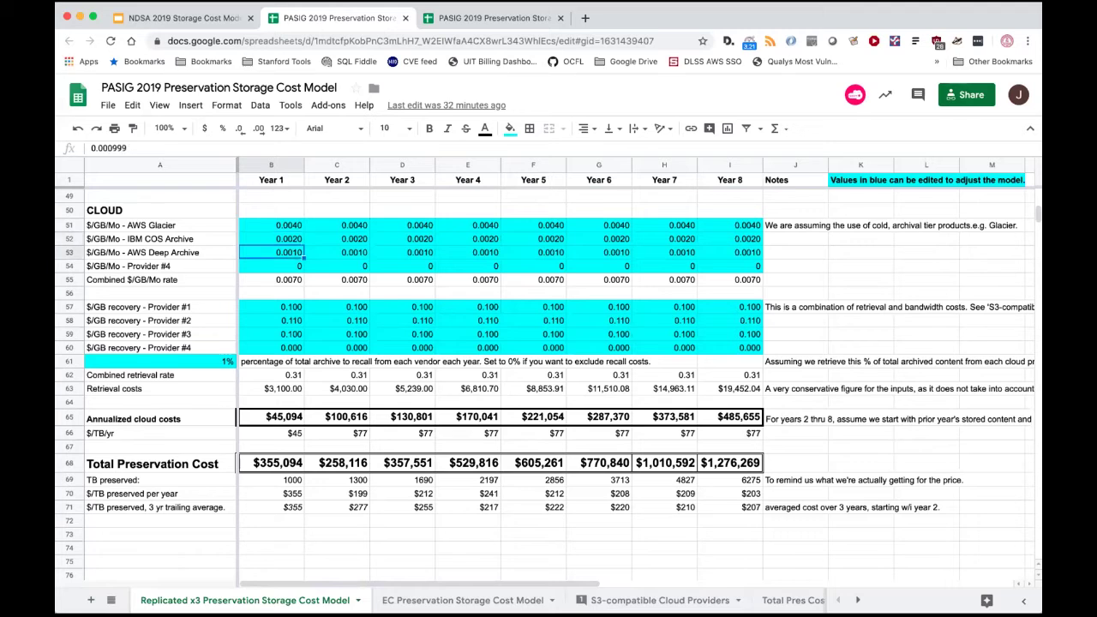
Check the Year 1 cloud recovery rates and retrieval costs, along with the Year 1 Total Preservation Cost formula
key("Down")
key("Down")
key("Down")
key("Down")
key("Down")
key("Down")
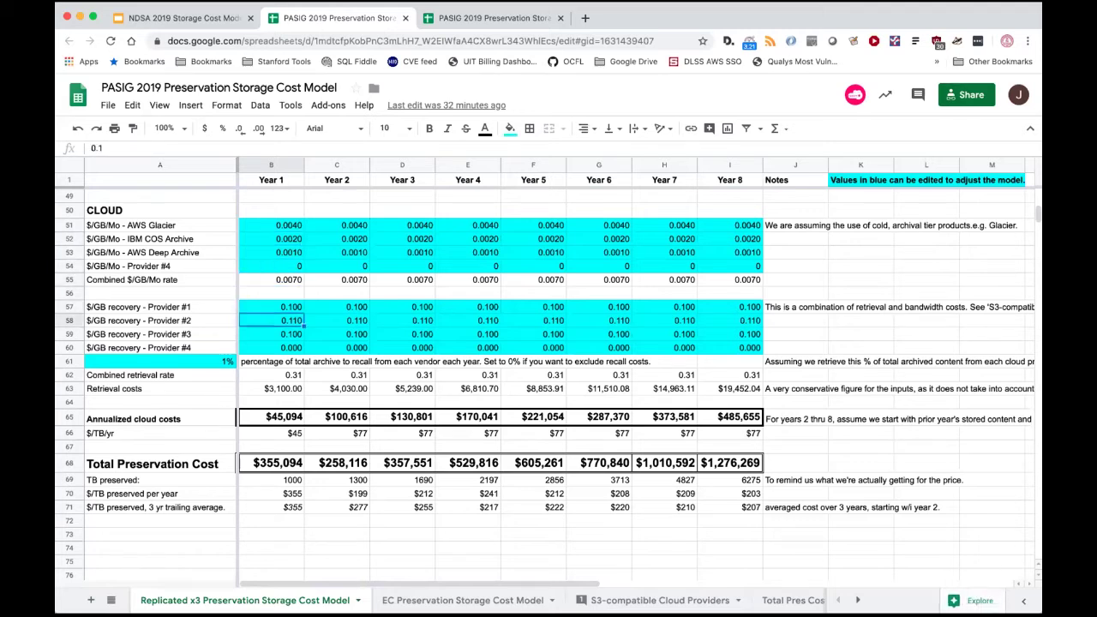
key("Down")
key("Down")
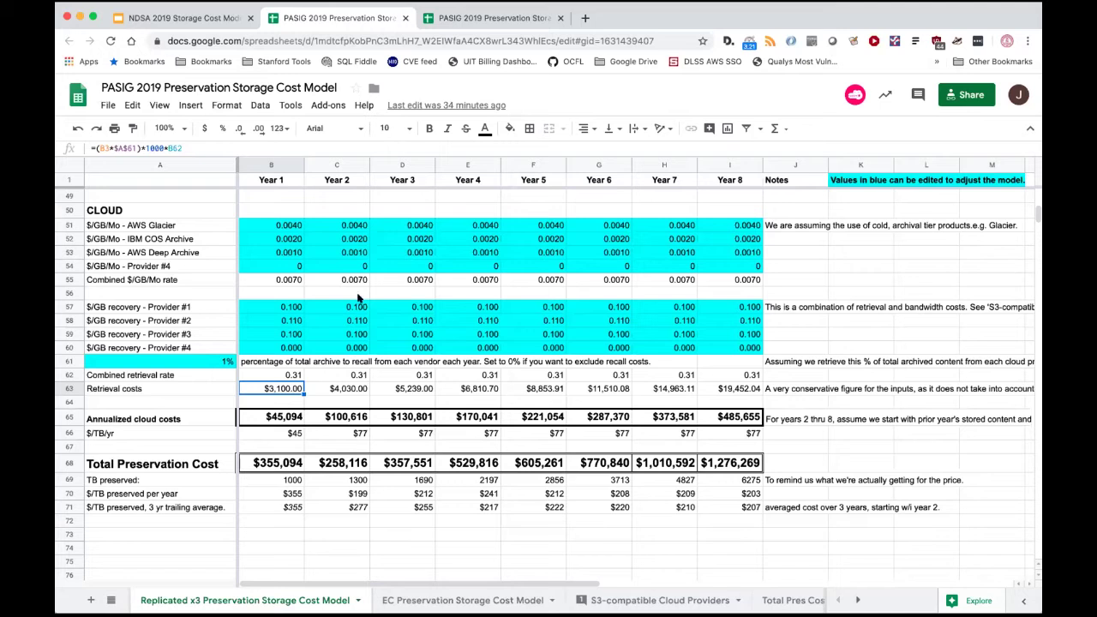
left_click(271, 467)
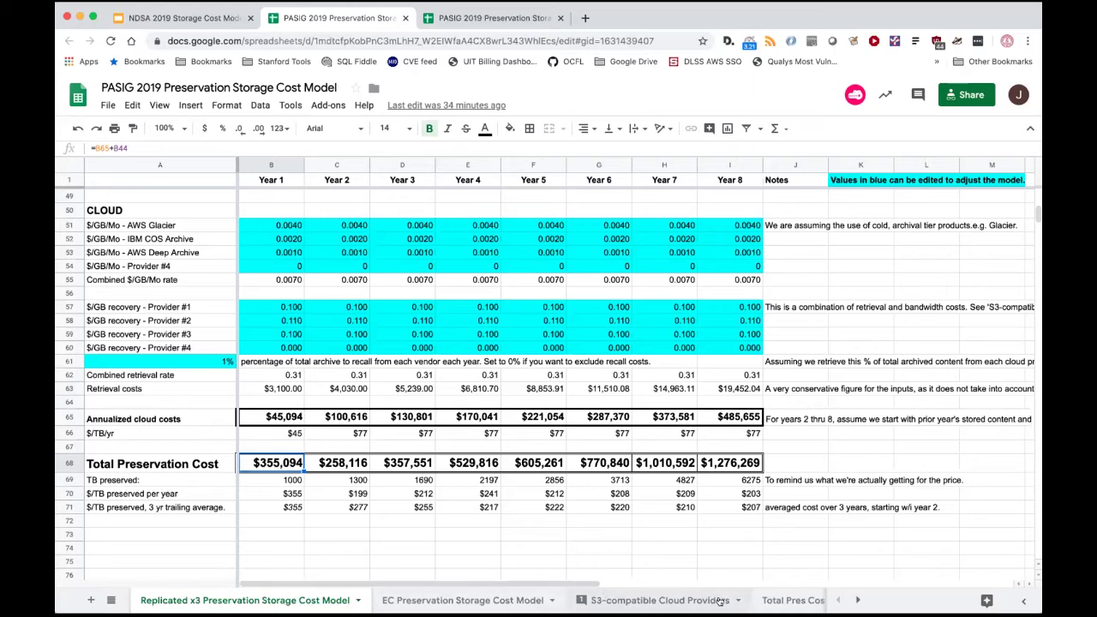
View the $/TB Cost 3yr trailing avg chart sheet and the SDS Cost vs Data chart sheet
left_click(856, 600)
left_click(857, 601)
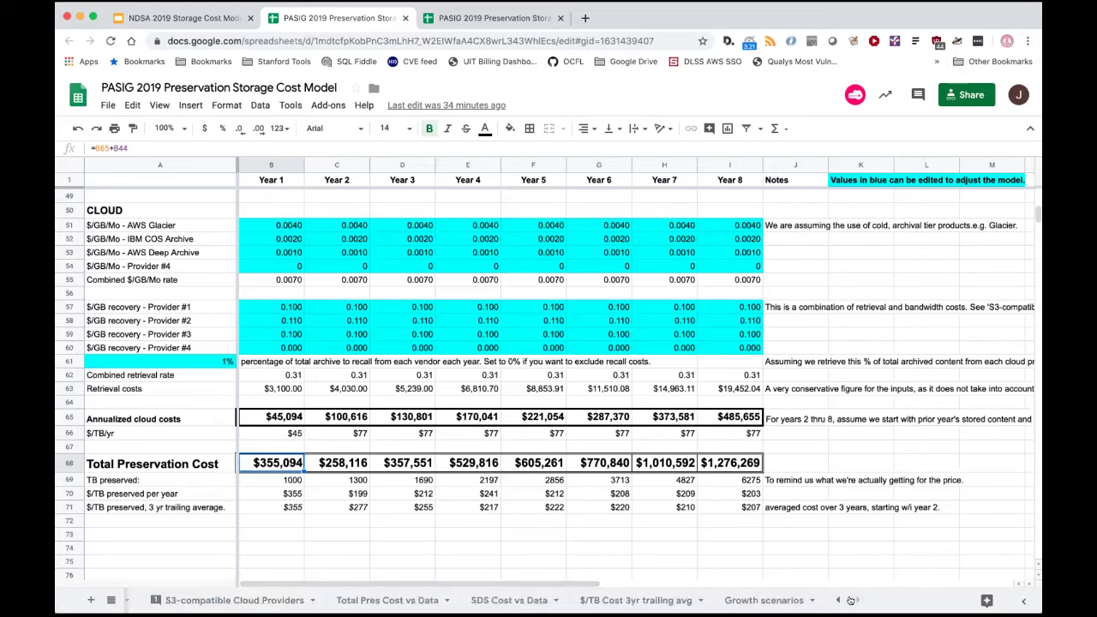
left_click(604, 598)
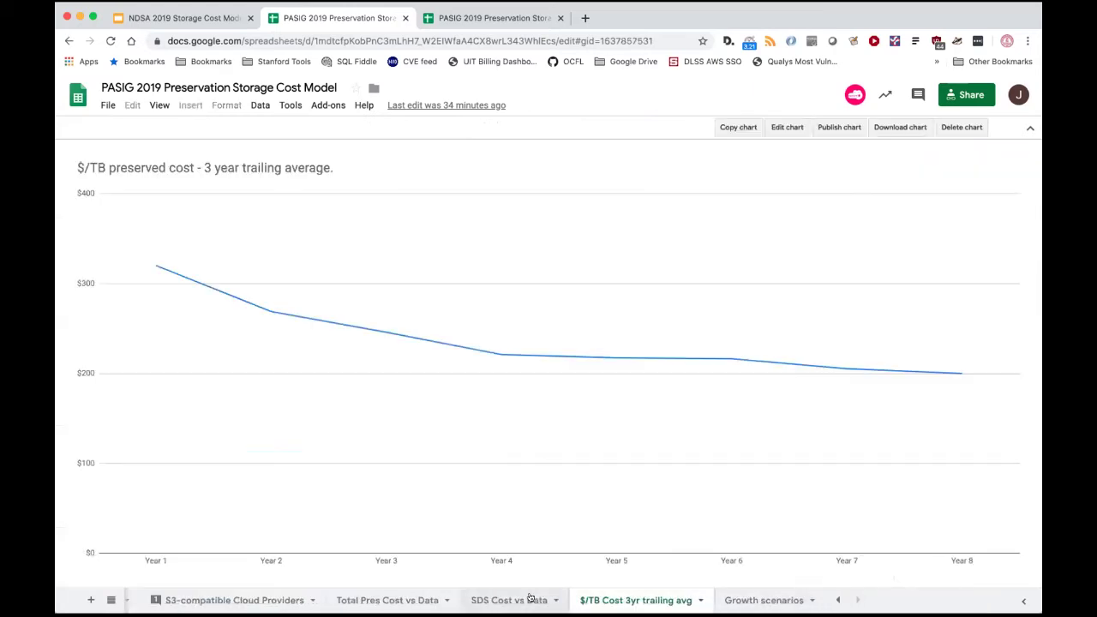
left_click(524, 599)
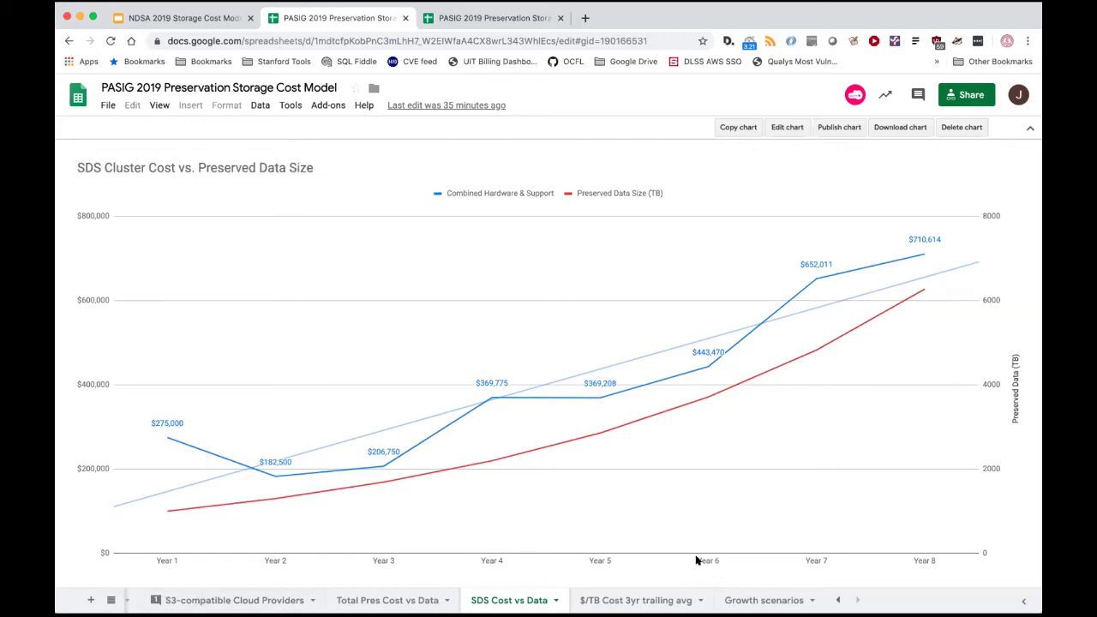
Return to the Replicated x3 Preservation Storage Cost Model sheet and show its first rows
left_click(837, 603)
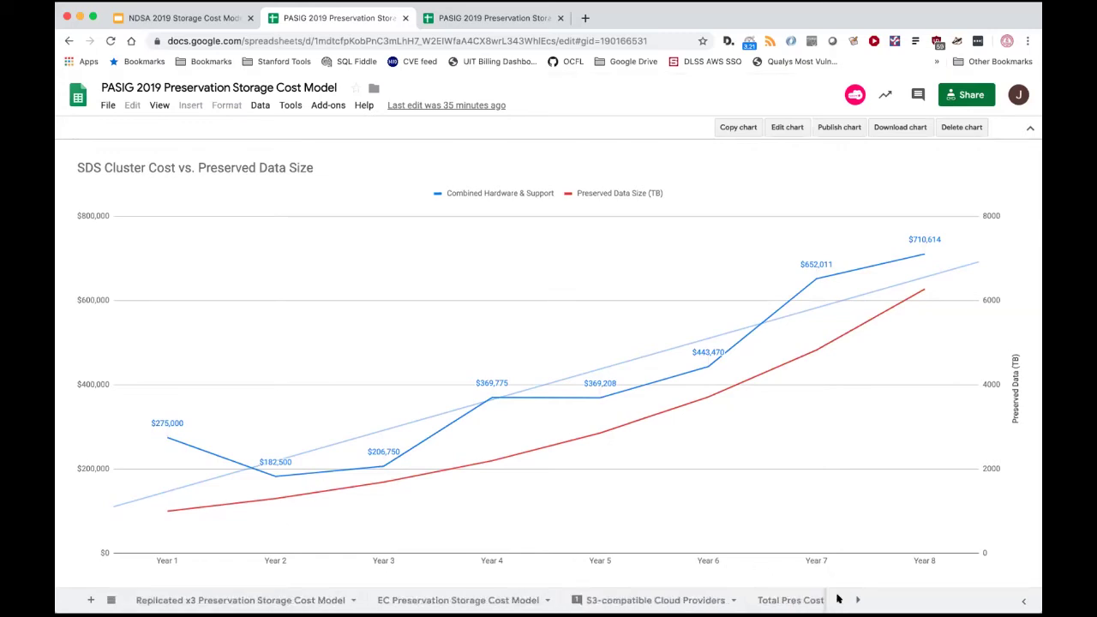
left_click(221, 600)
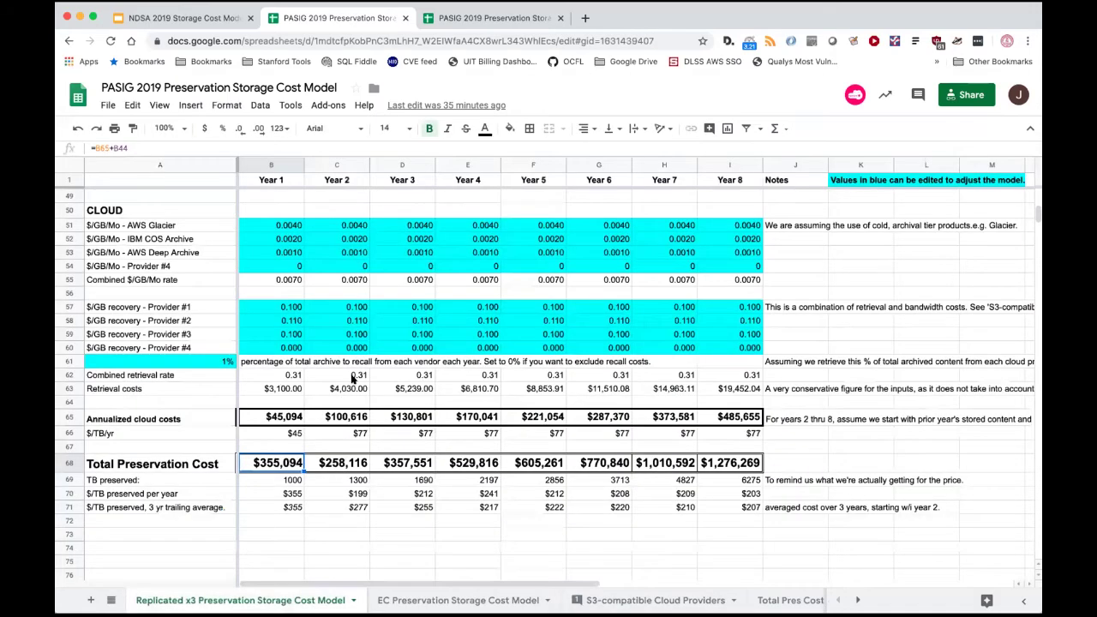
scroll(356, 350, "up", 10)
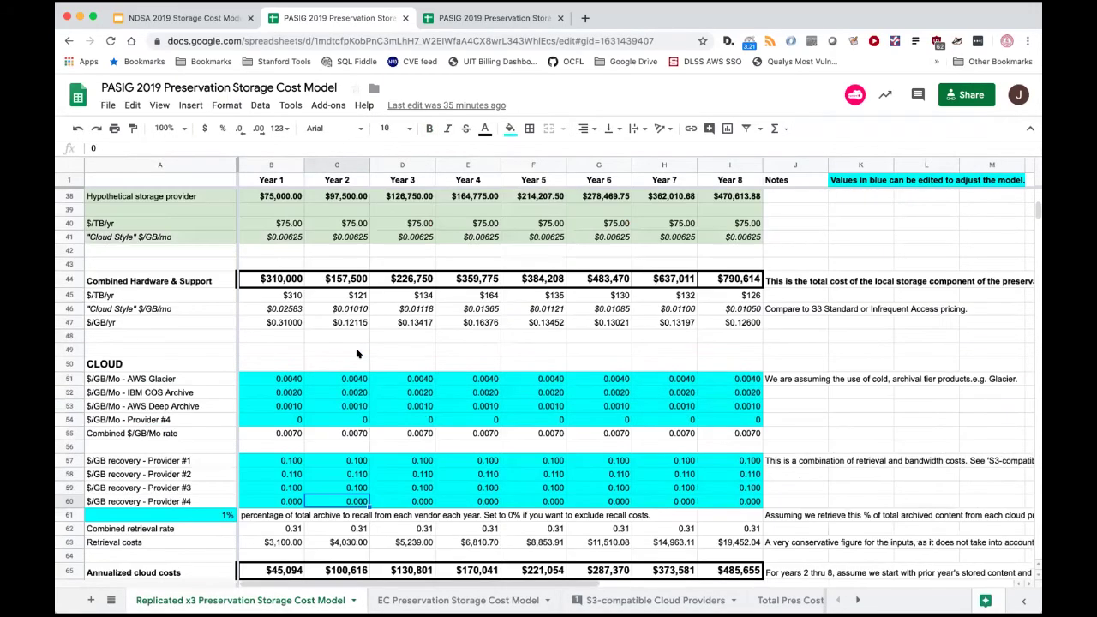
scroll(349, 348, "up", 3)
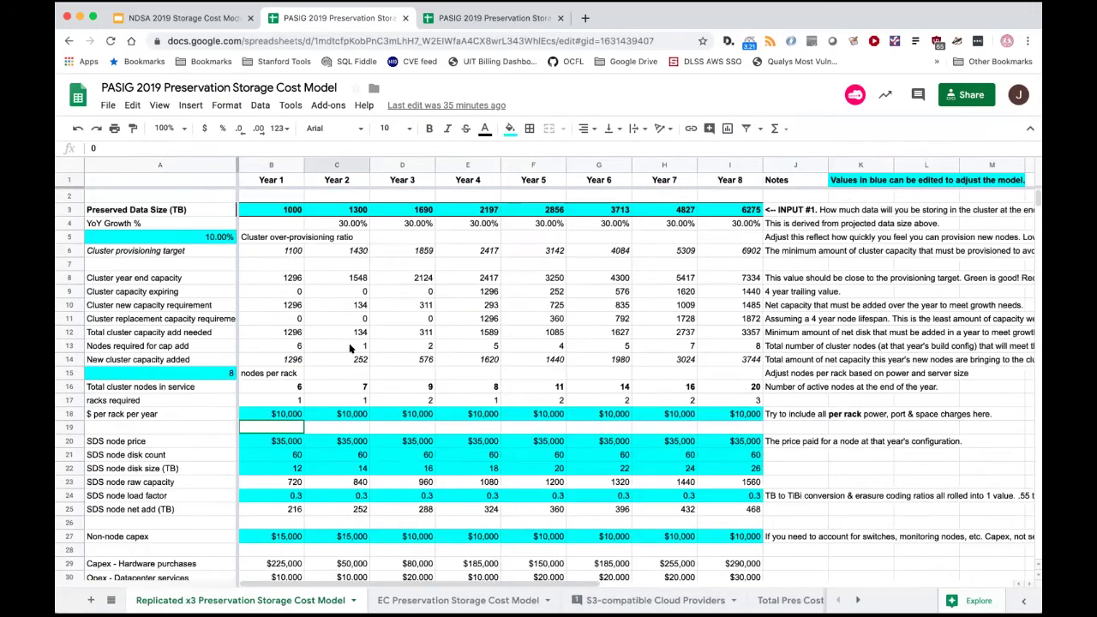